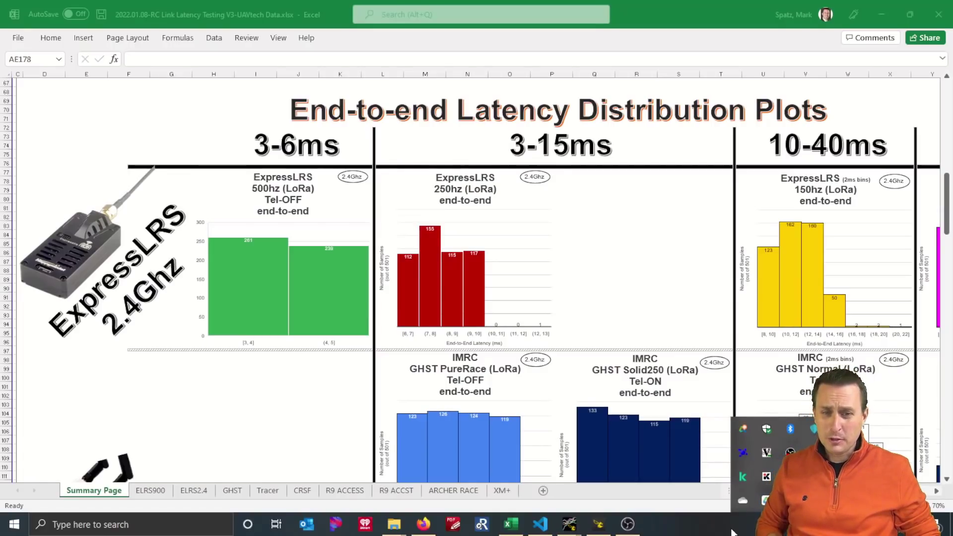
Examine the end-to-end latency distribution plots by RC link and the sample-number line charts on the Summary Page sheet.
left_click(732, 533)
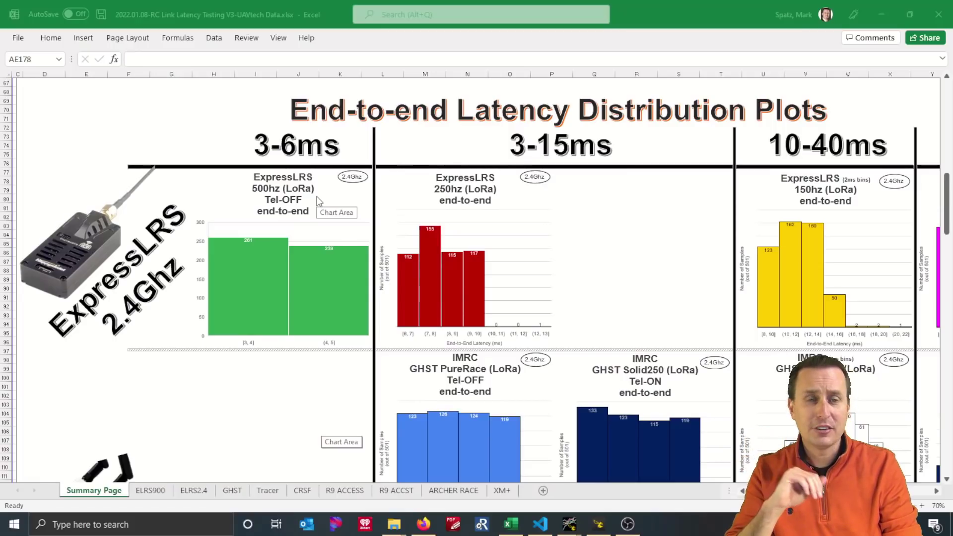
left_click(948, 183)
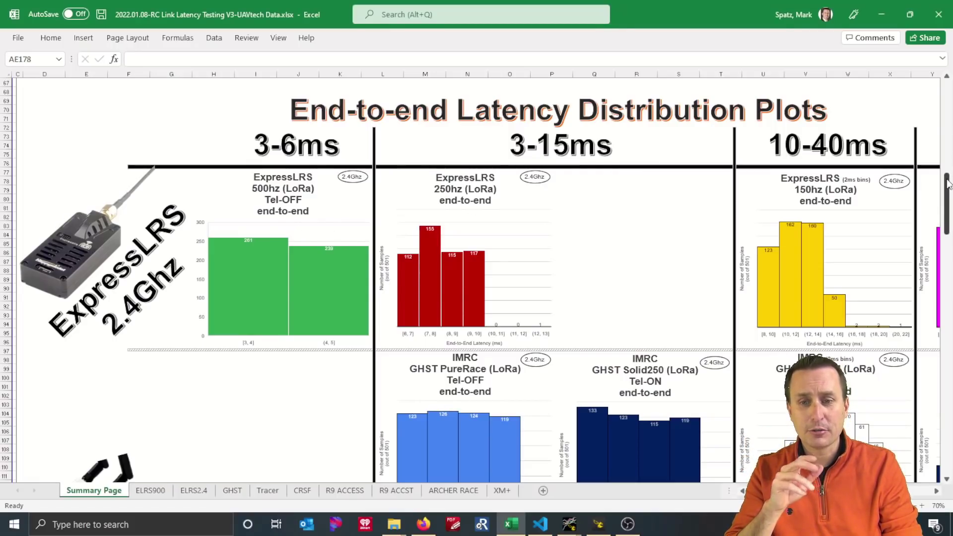
left_click_drag(947, 184, 948, 221)
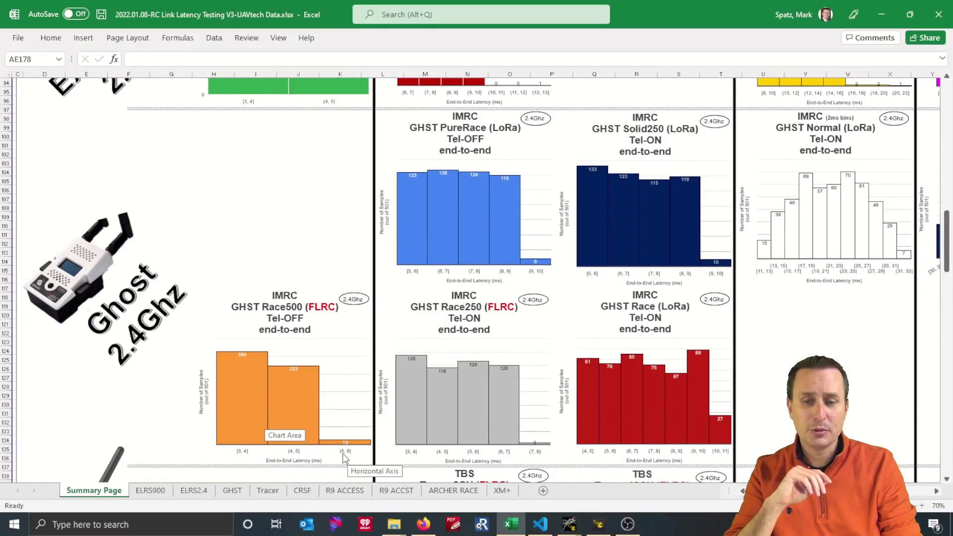
left_click_drag(942, 257, 950, 212)
mouse_move(314, 293)
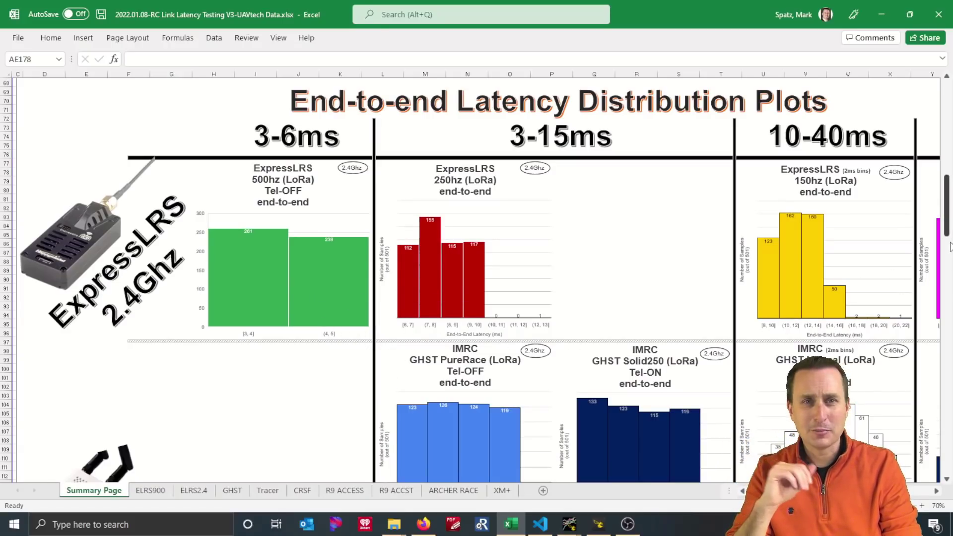
left_click_drag(948, 234, 948, 299)
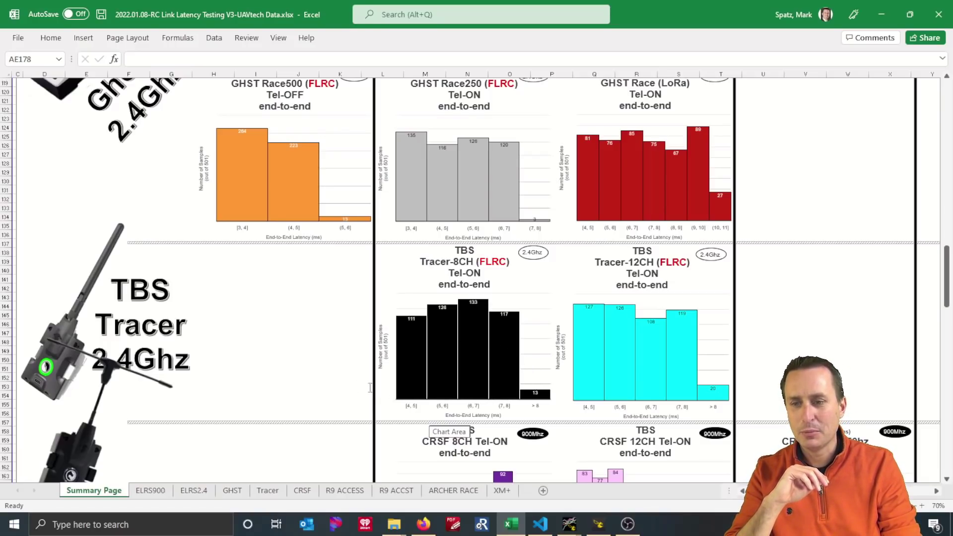
scroll(355, 388, "down", 5)
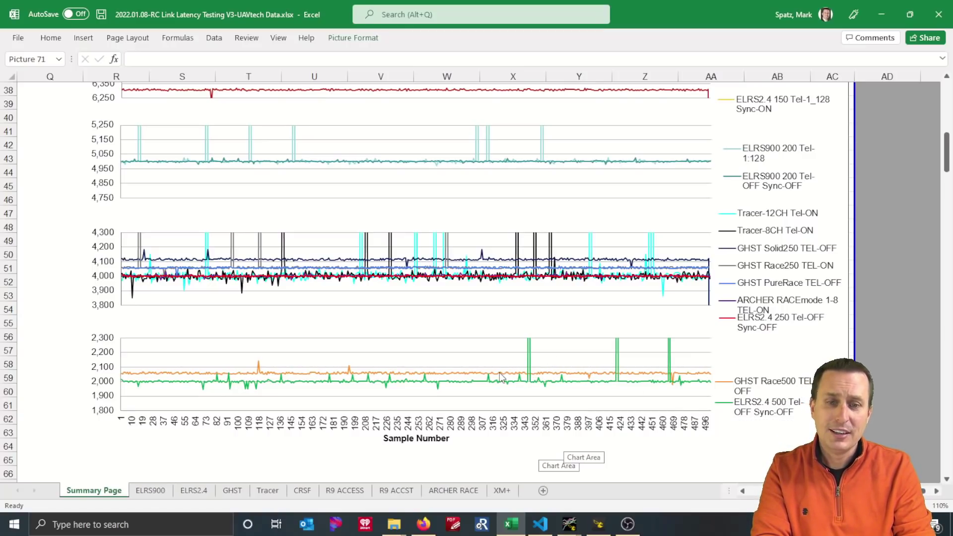
mouse_move(501, 376)
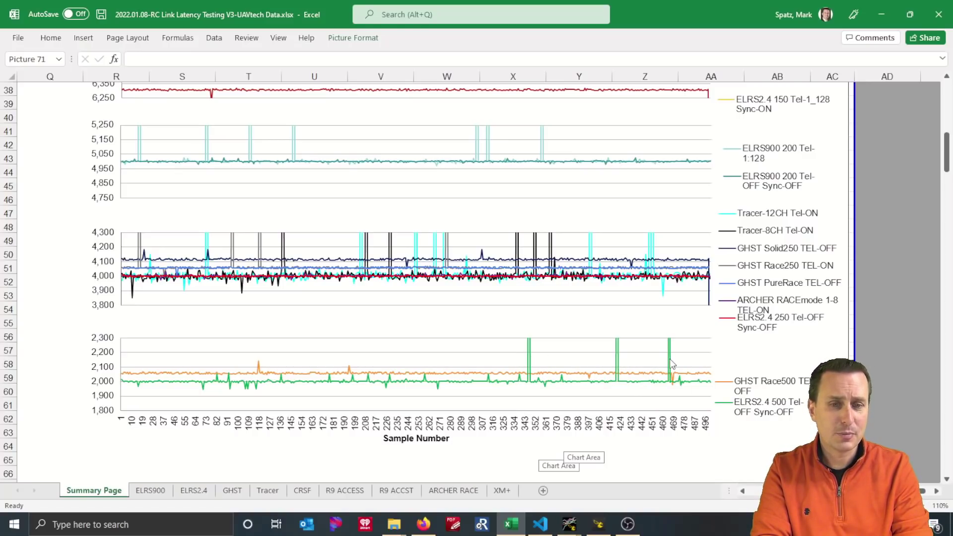
mouse_move(671, 364)
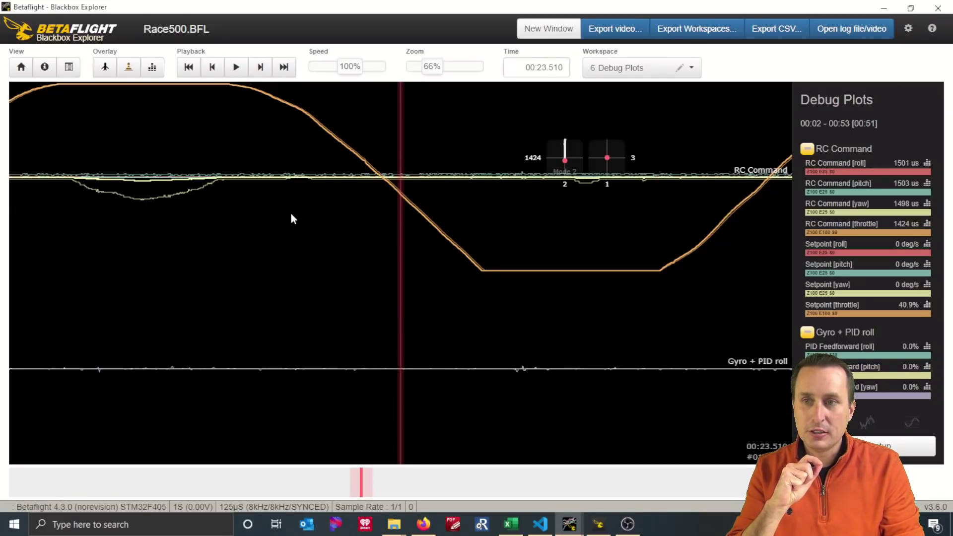
Switch to the Race500.BFL log in Blackbox Explorer and examine the throttle traces around 23 seconds at 100% zoom.
scroll(284, 238, "up", 2)
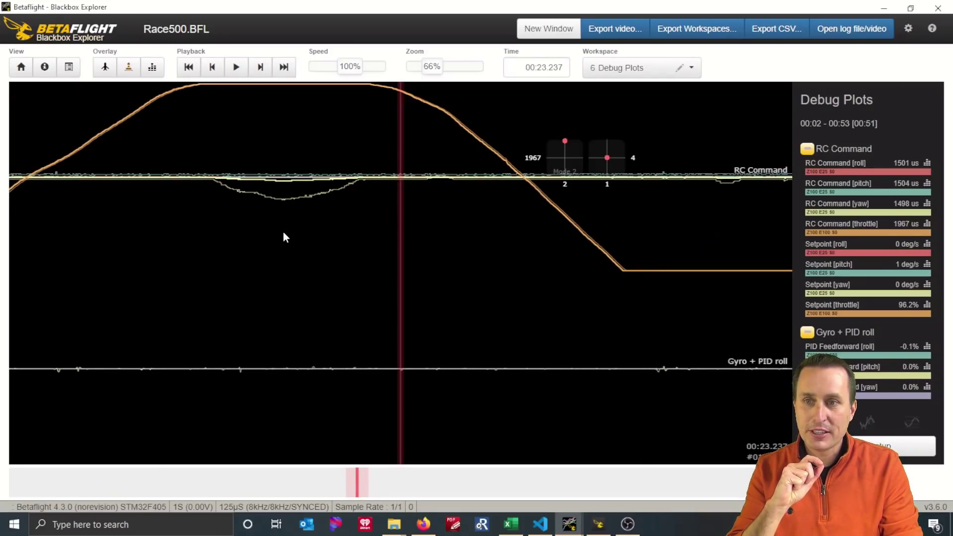
scroll(332, 249, "up", 2)
scroll(304, 255, "down", 2)
scroll(441, 171, "down", 2)
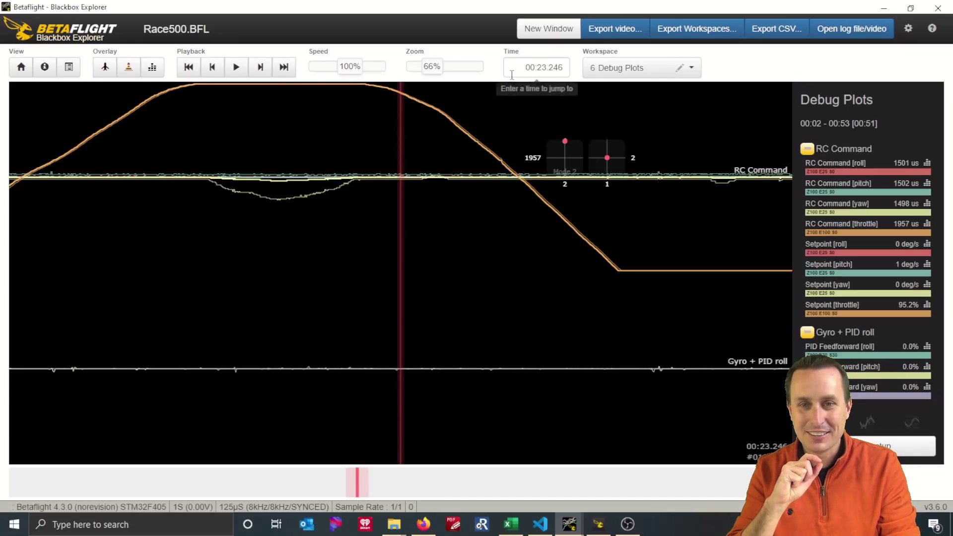
scroll(501, 242, "down", 5)
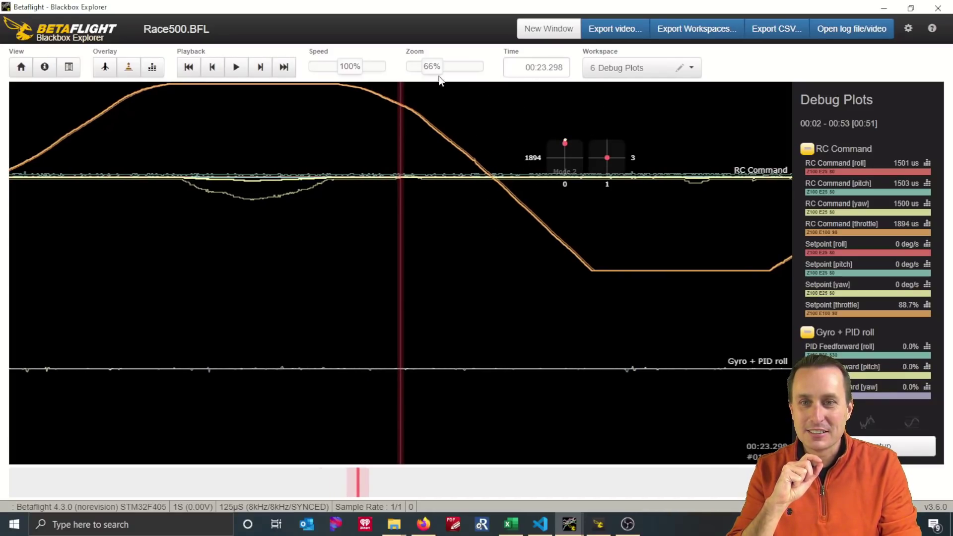
left_click_drag(436, 68, 447, 68)
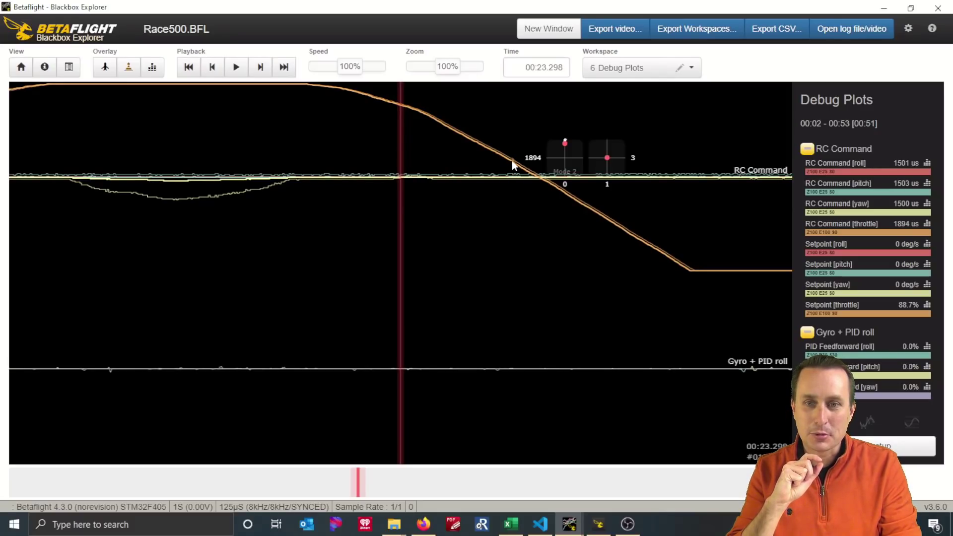
scroll(416, 250, "up", 10)
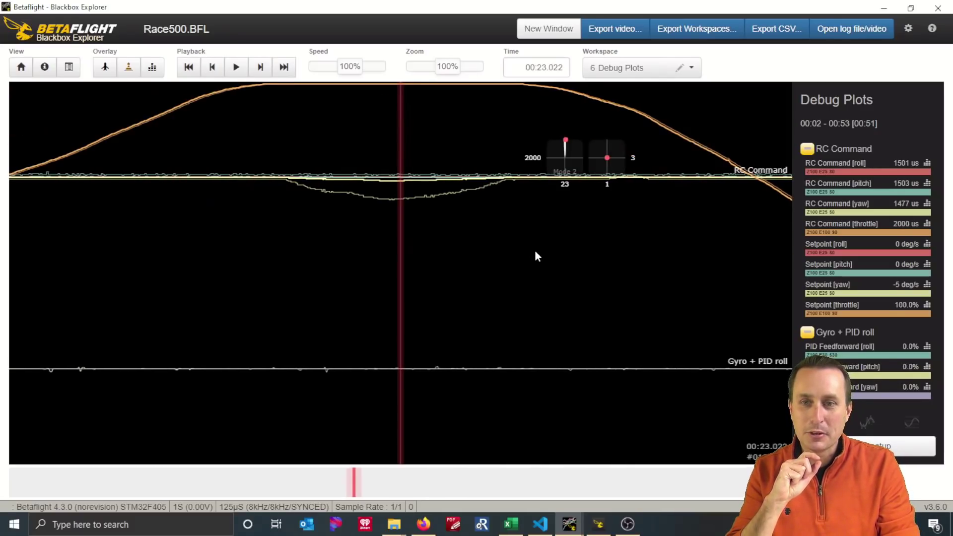
scroll(478, 304, "up", 2)
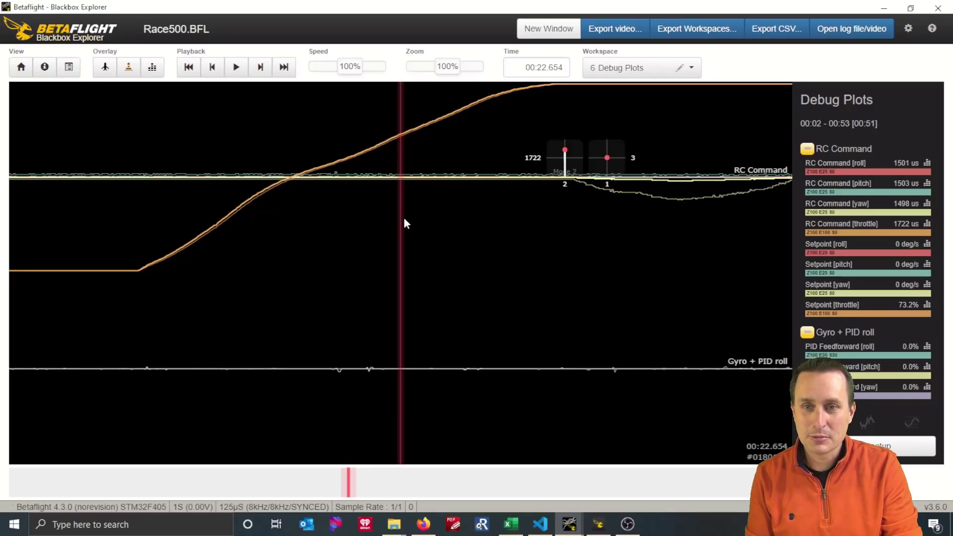
Examine the RC Command, Setpoint and PID Feedforward traces in the Race500.BFL log from about 23 to 28 seconds.
scroll(404, 219, "down", 5)
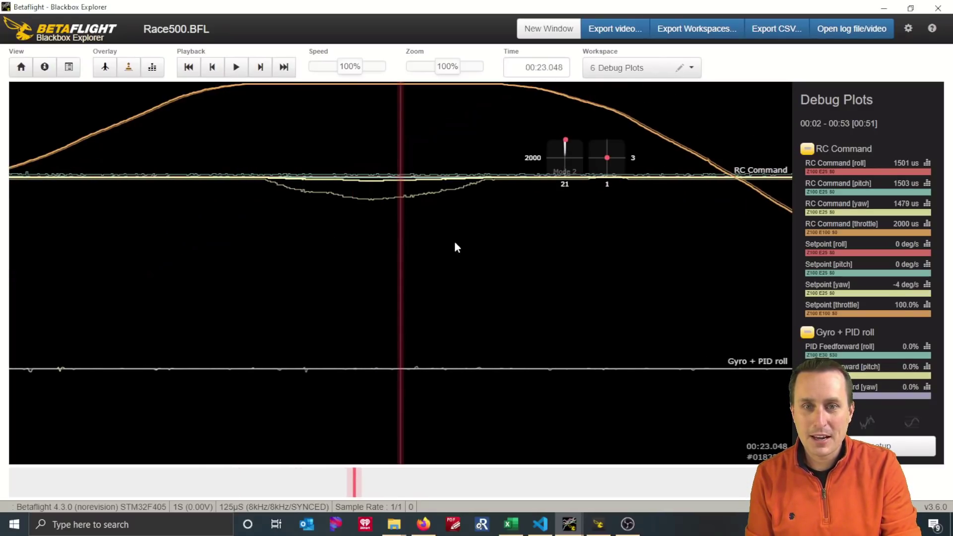
scroll(266, 283, "down", 5)
scroll(408, 229, "down", 2)
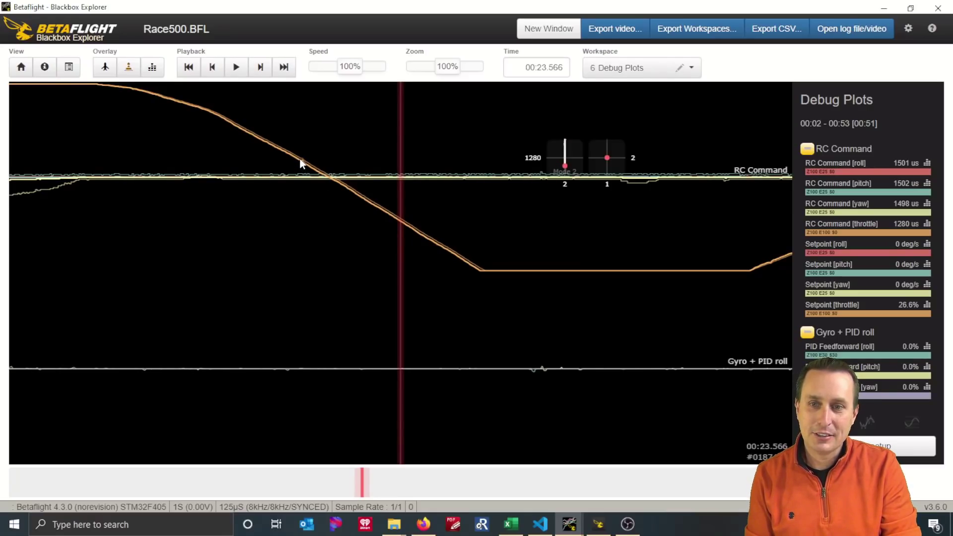
scroll(267, 261, "down", 10)
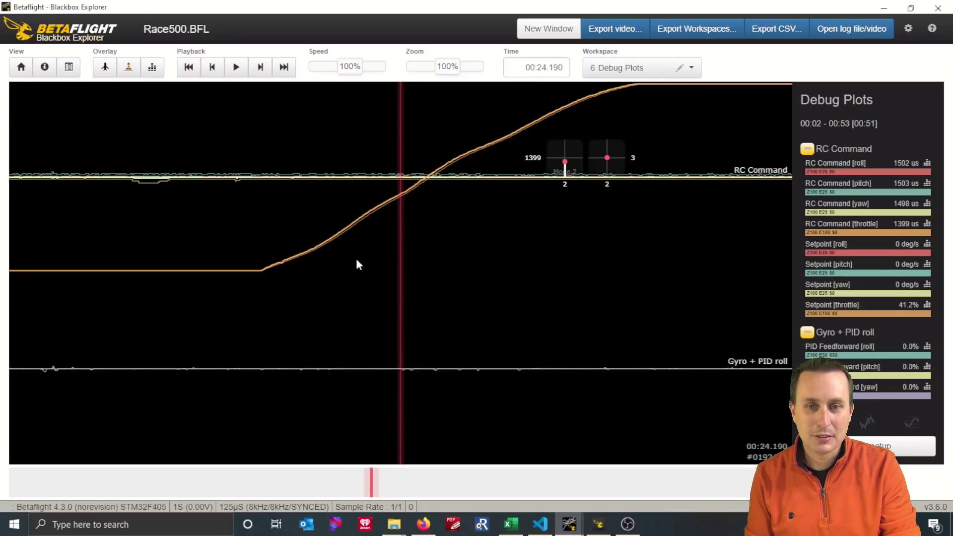
scroll(334, 221, "up", 2)
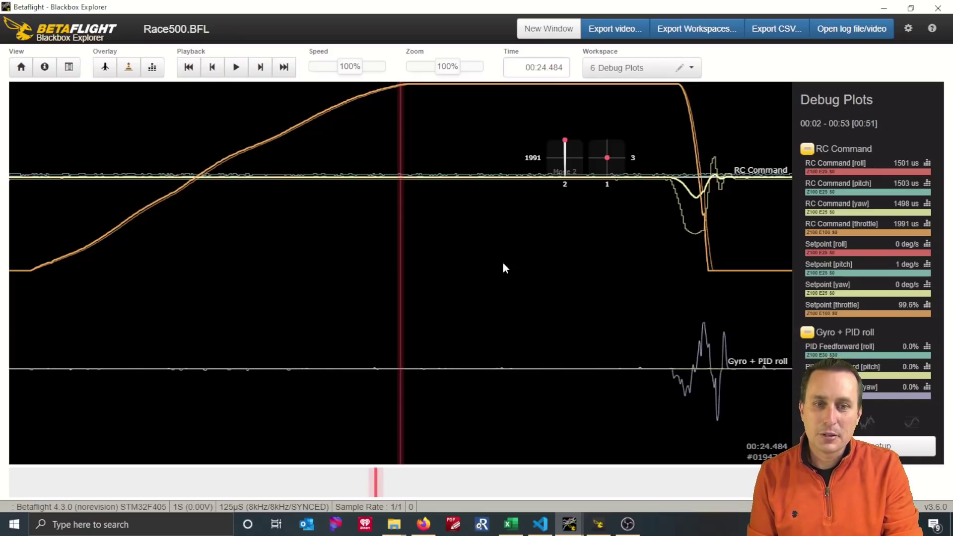
scroll(504, 269, "down", 5)
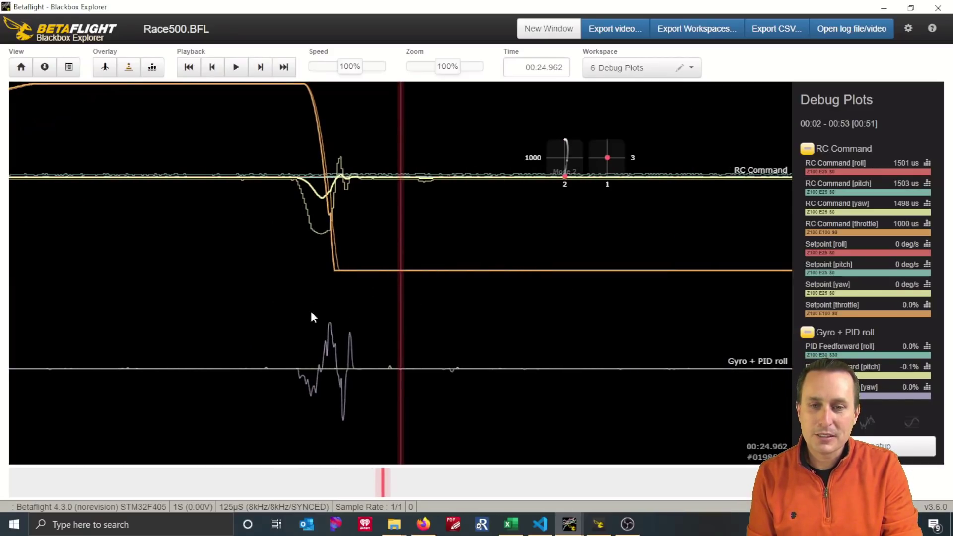
scroll(534, 302, "down", 8)
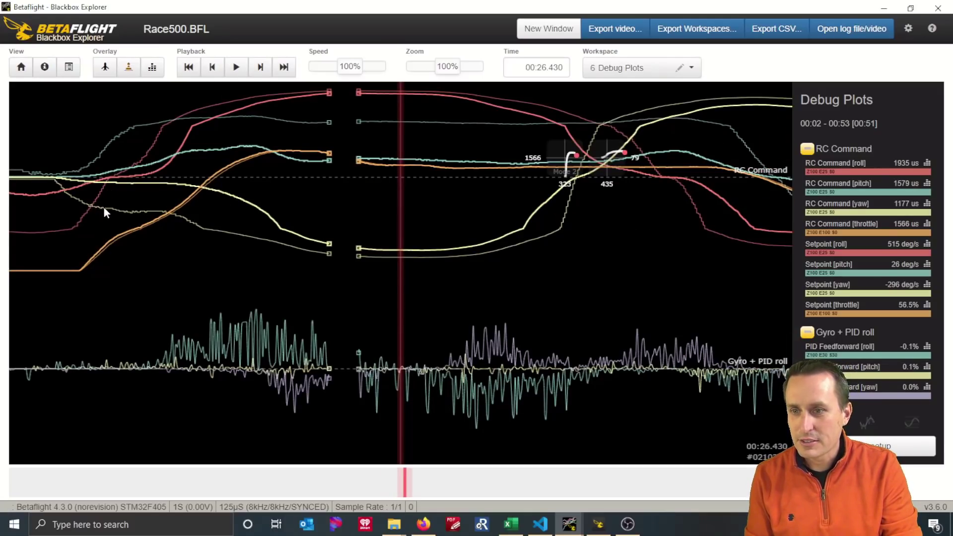
left_click_drag(103, 208, 214, 195)
scroll(213, 196, "up", 5)
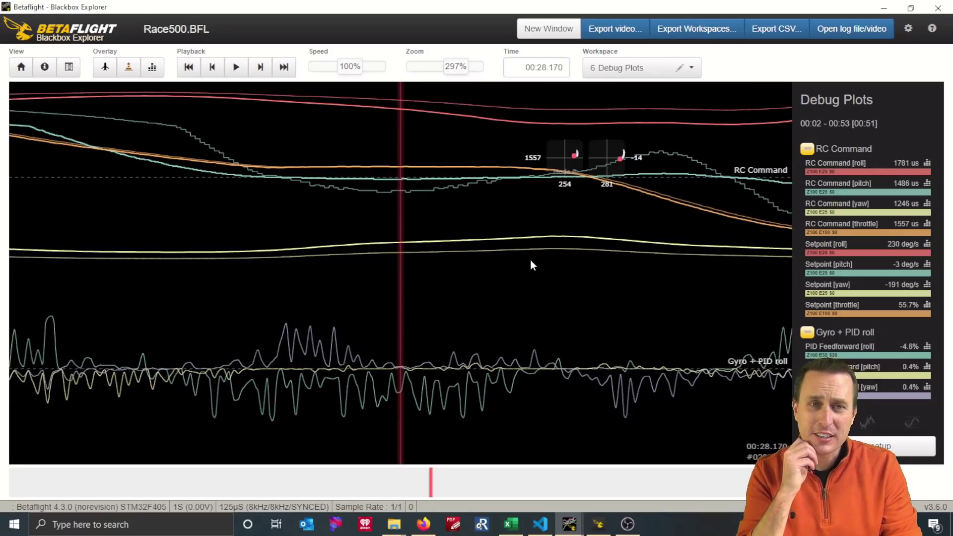
Inspect the RC Command and PID Feedforward traces around 28 seconds in the log at 297% zoom.
left_click_drag(531, 266, 228, 333)
left_click_drag(534, 298, 469, 305)
left_click_drag(528, 304, 687, 245)
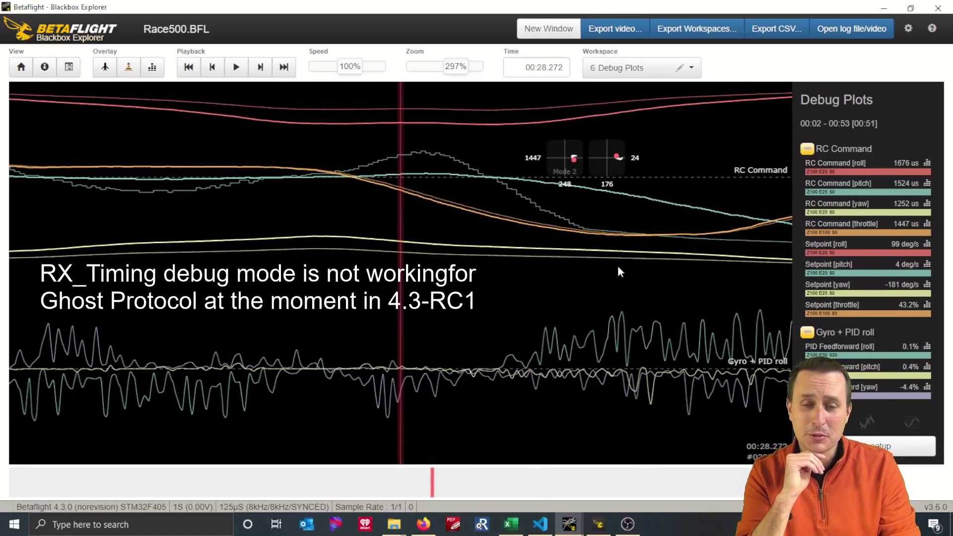
left_click_drag(558, 284, 599, 279)
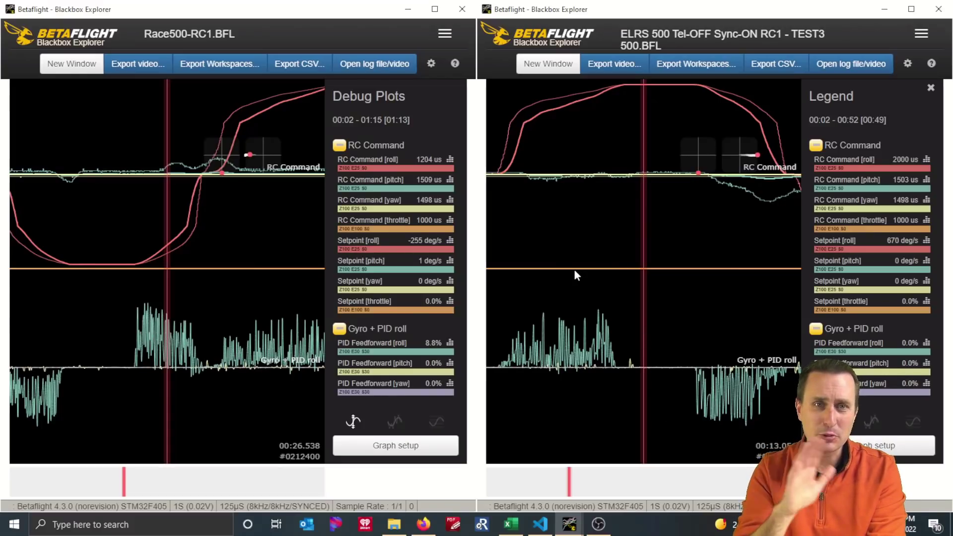
Compare the roll feedforward traces of the Race500-RC1.BFL and ELRS 500 Tel-OFF Sync-ON RC1 - TEST3 500.BFL logs side by side.
left_click_drag(616, 370, 630, 356)
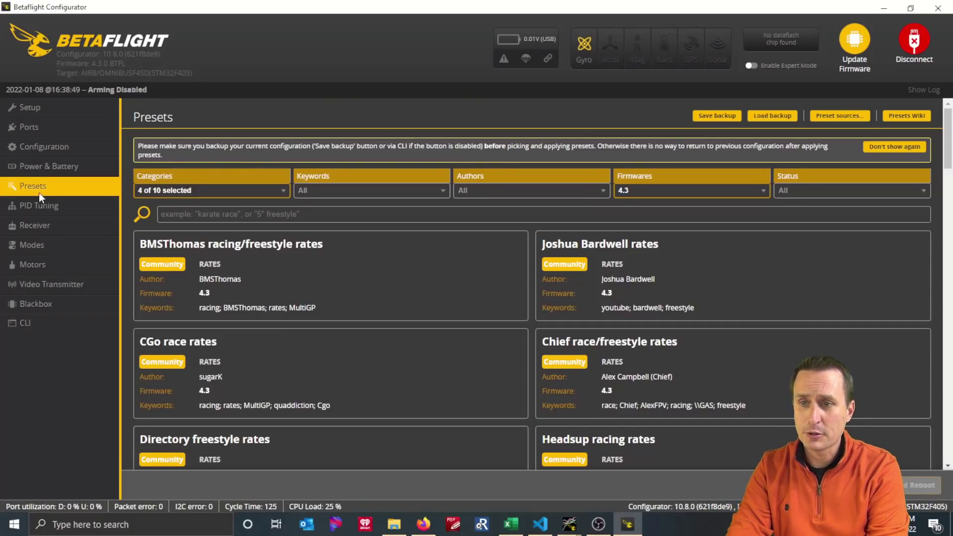
Filter the Betaflight Configurator presets to the RC_LINK category only, clearing RATES, RC_SMOOTHING and TUNE.
left_click(161, 193)
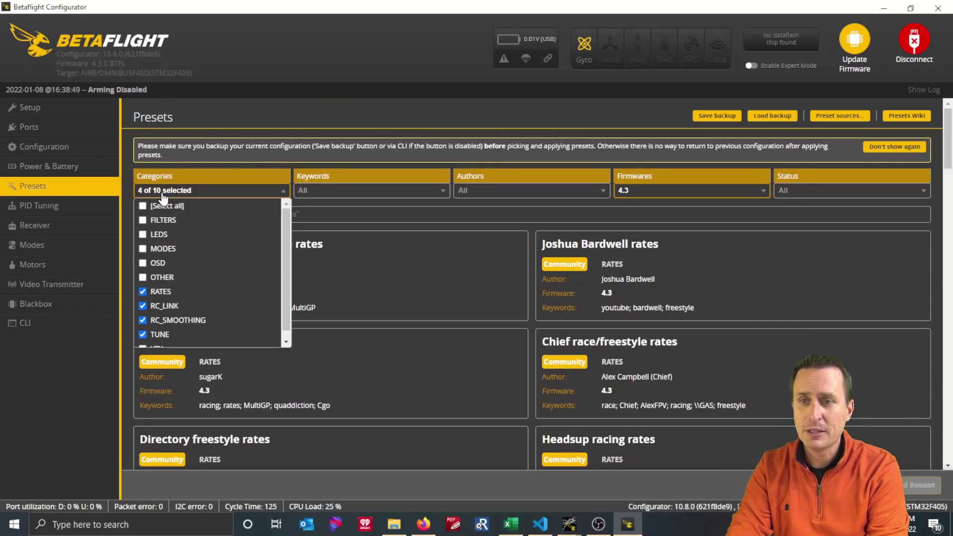
left_click(142, 291)
left_click(143, 320)
left_click(143, 335)
left_click(352, 114)
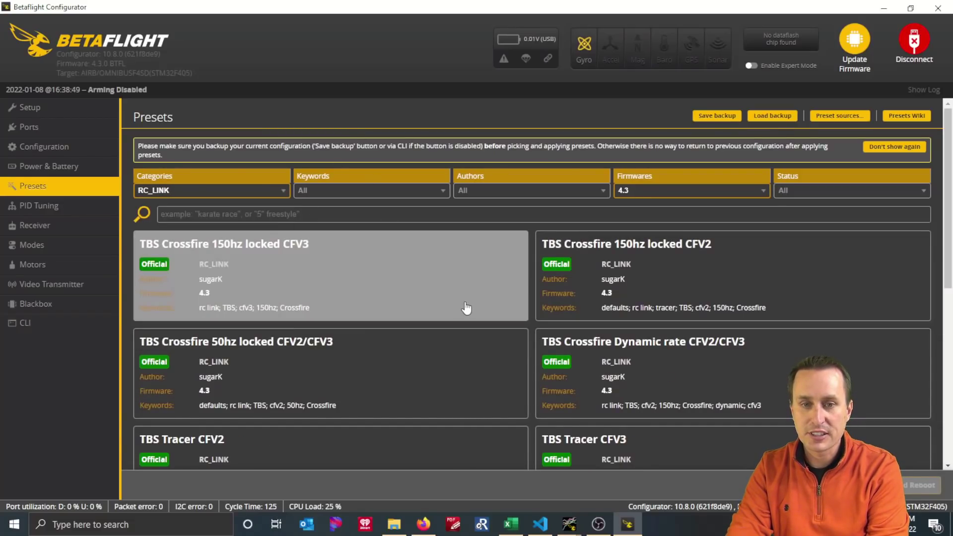
Pick the official ELRS 500hz RC link preset, then save it to the flight controller and reboot.
scroll(570, 281, "down", 2)
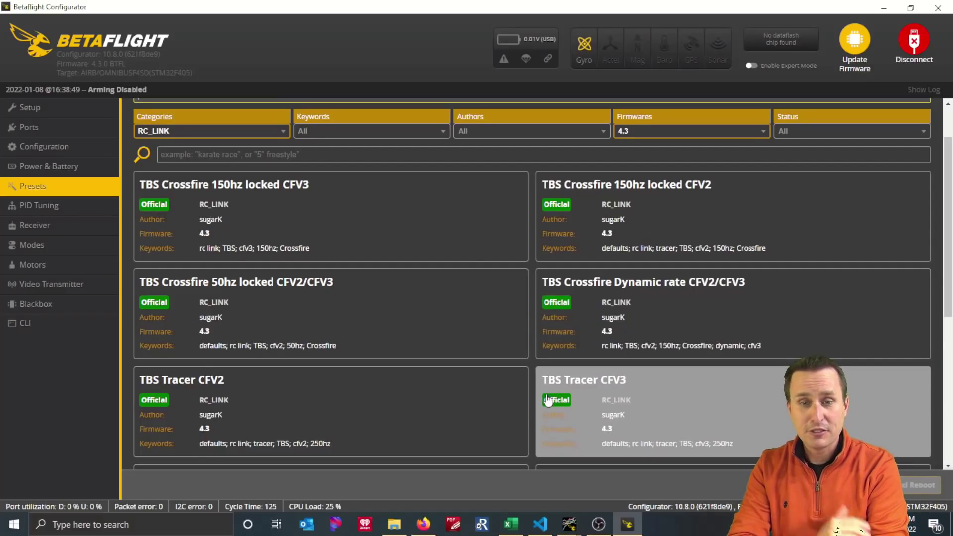
scroll(548, 382, "down", 4)
scroll(551, 392, "down", 1)
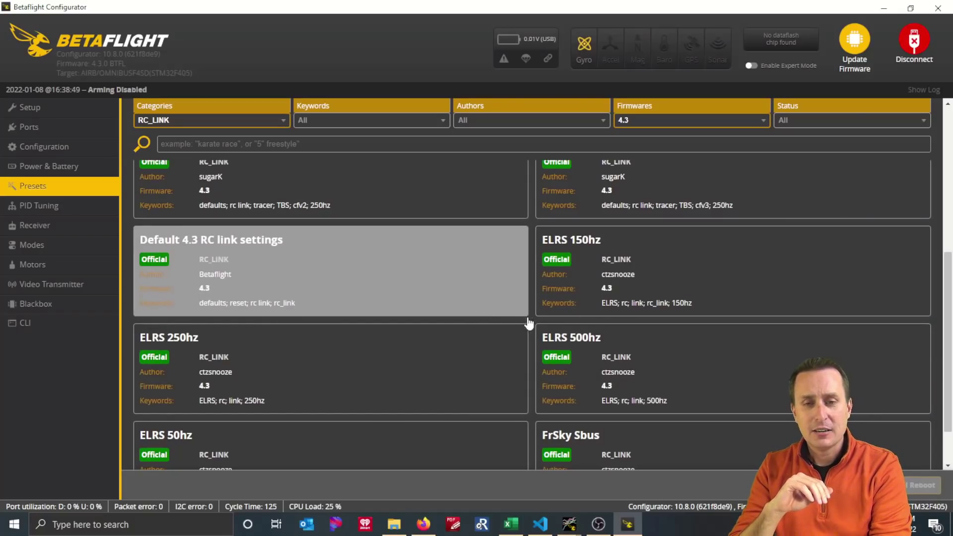
left_click(587, 360)
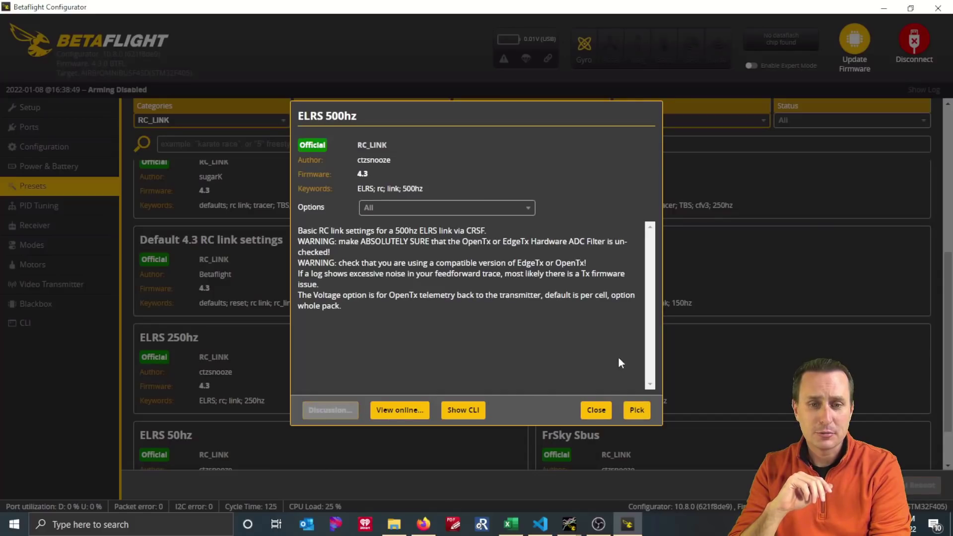
left_click(638, 412)
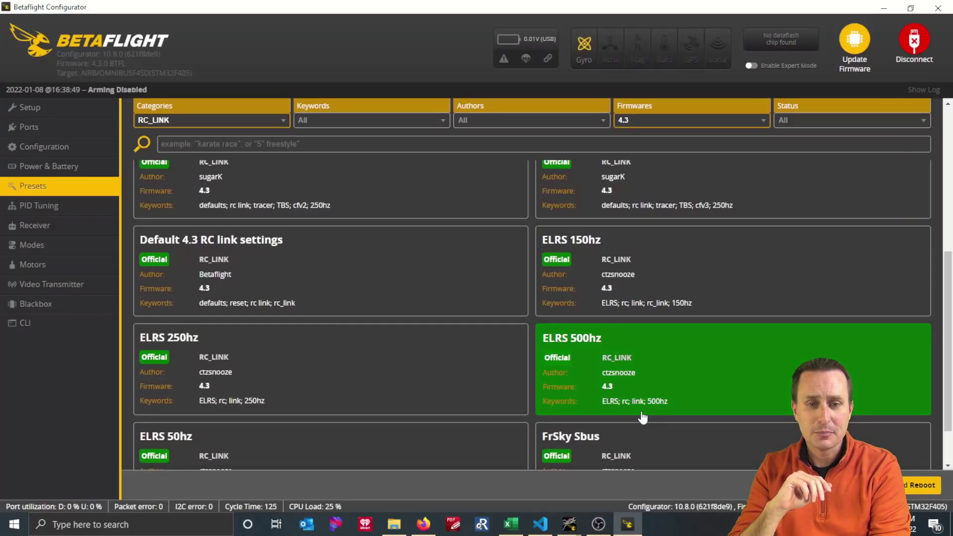
left_click(905, 488)
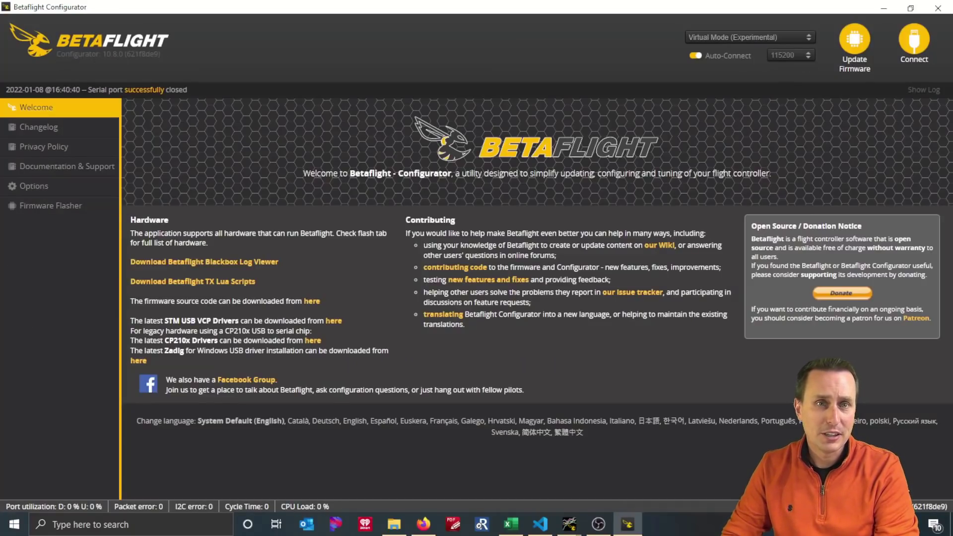